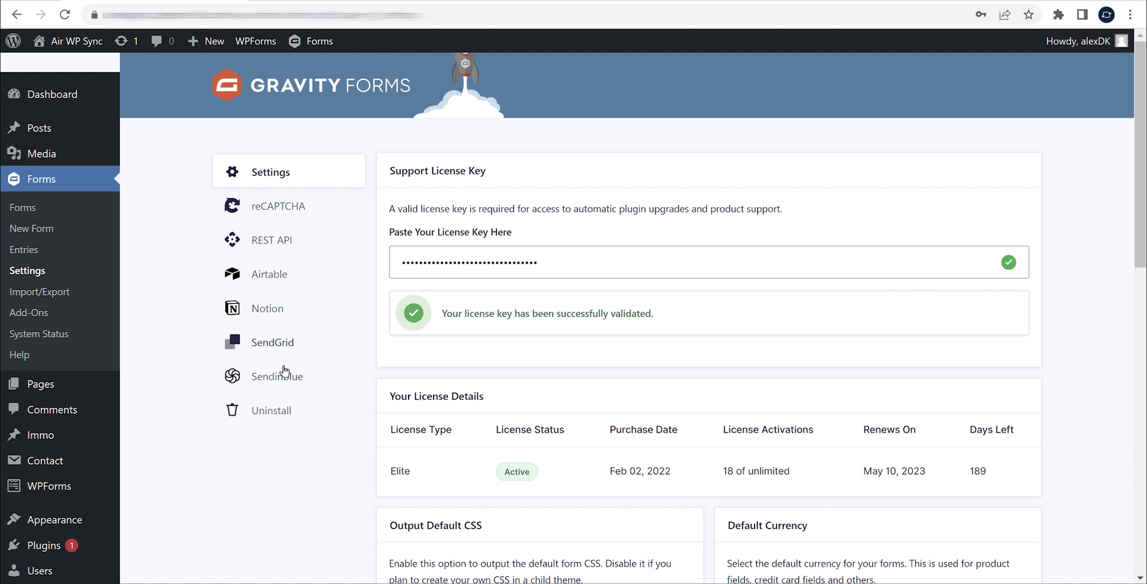
# - Open the SendGrid section of the Gravity Forms settings
pyautogui.click(318, 342)
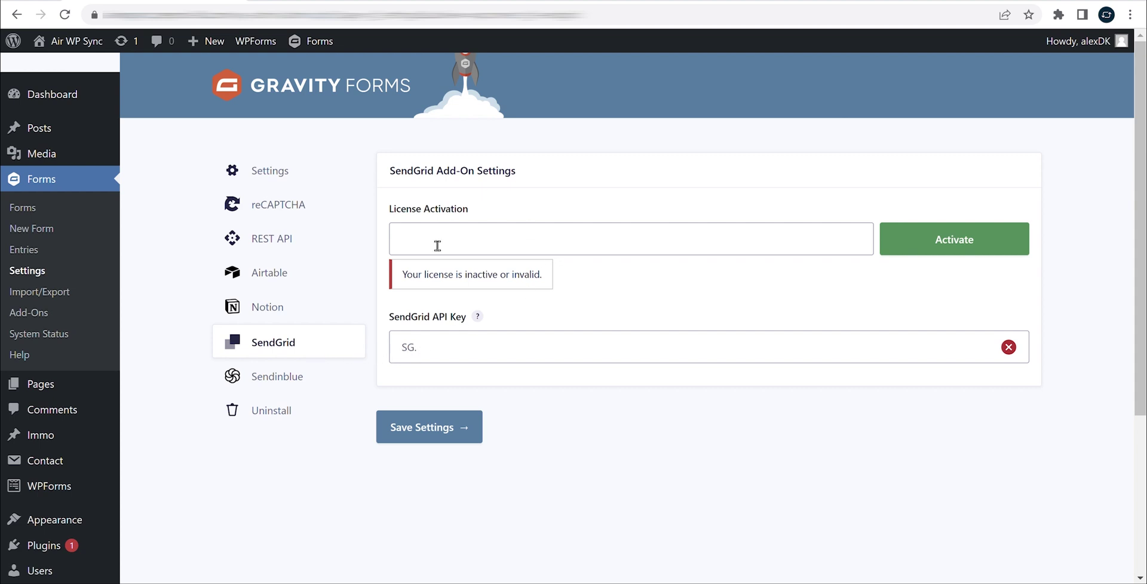
# - Paste the SendGrid add-on license key into License Activation and activate it
pyautogui.click(446, 242)
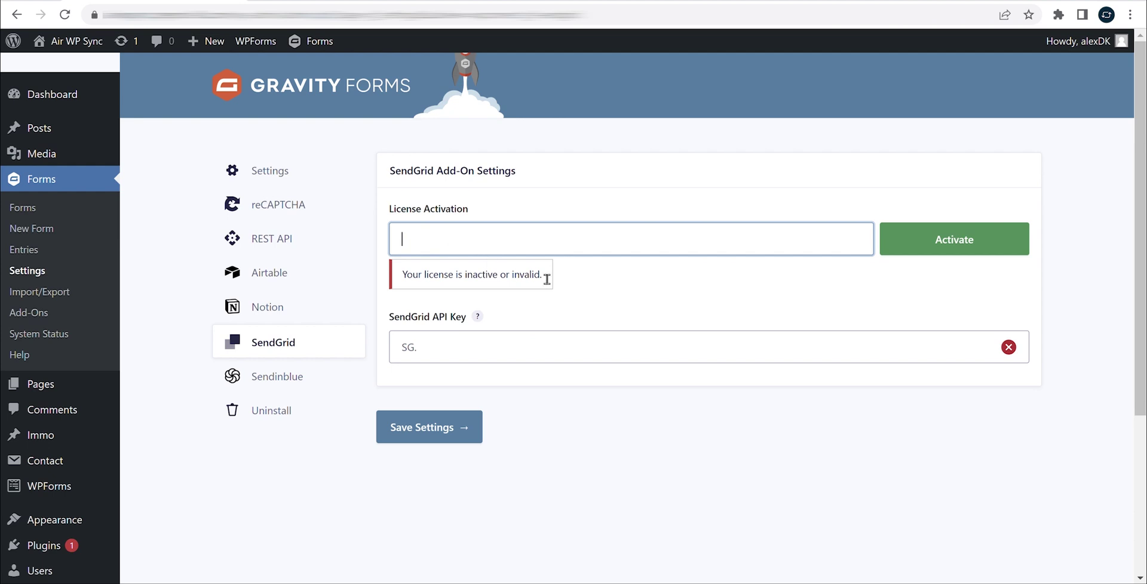
pyautogui.hotkey('ctrl', 'v')
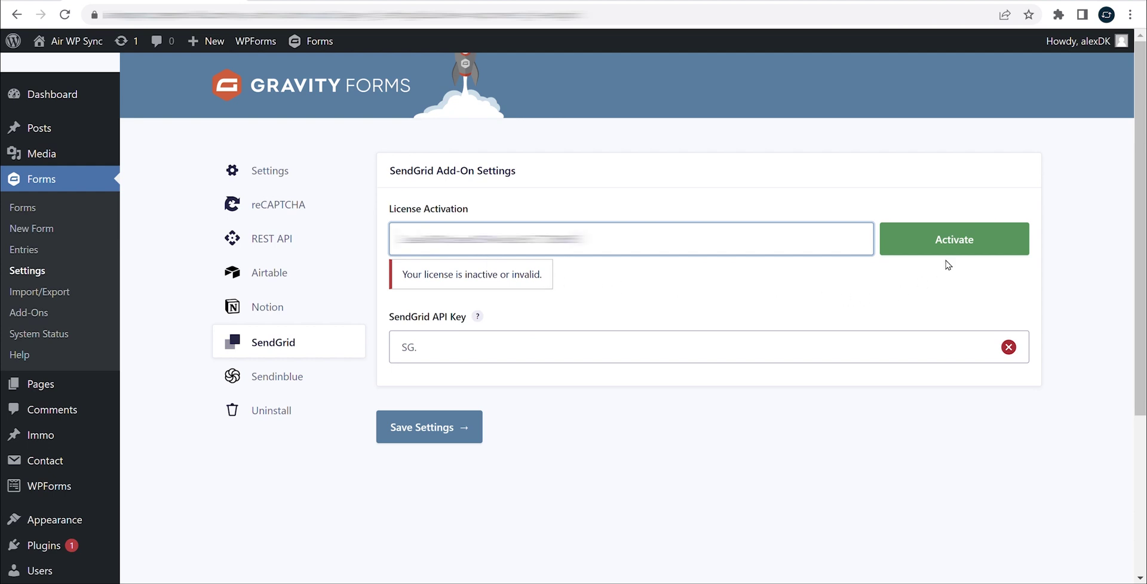
pyautogui.click(969, 238)
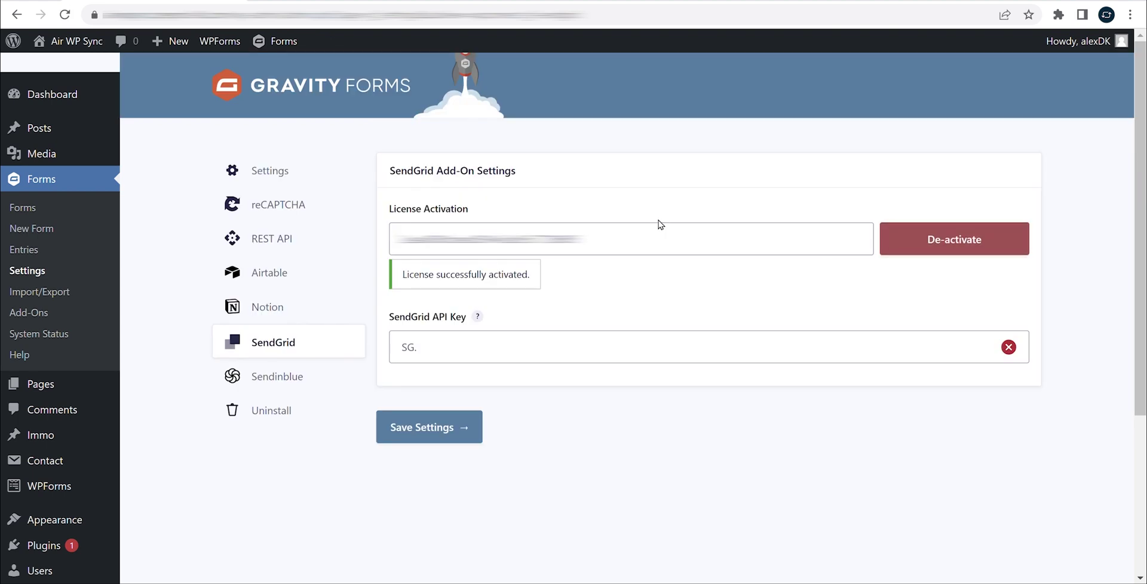
# - Follow the API Key help link to SendGrid's Settings > API Keys page
pyautogui.moveTo(398, 281); pyautogui.dragTo(547, 279)
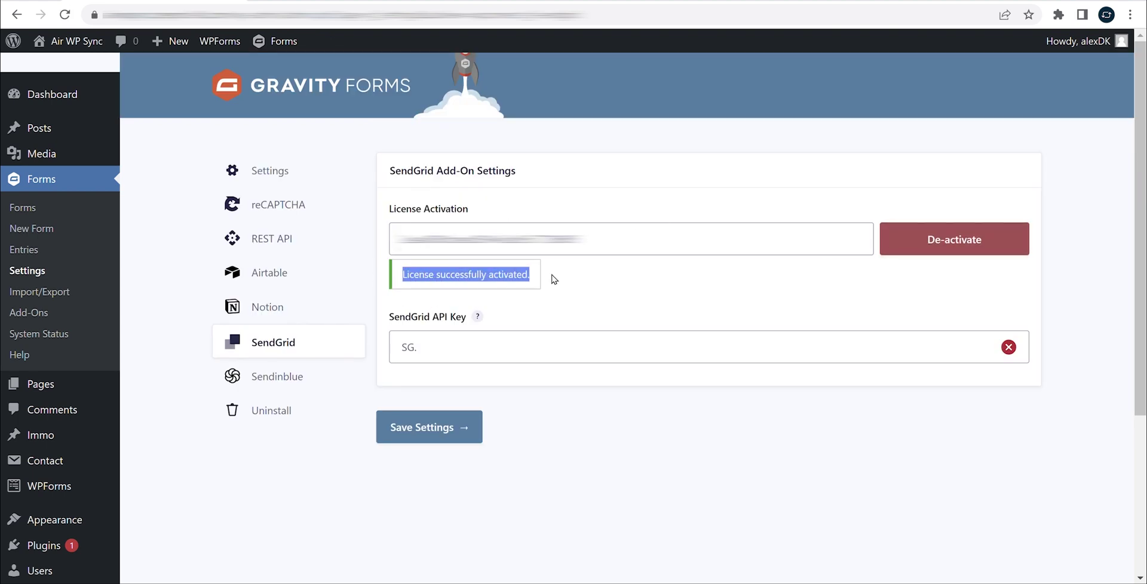
pyautogui.click(554, 279)
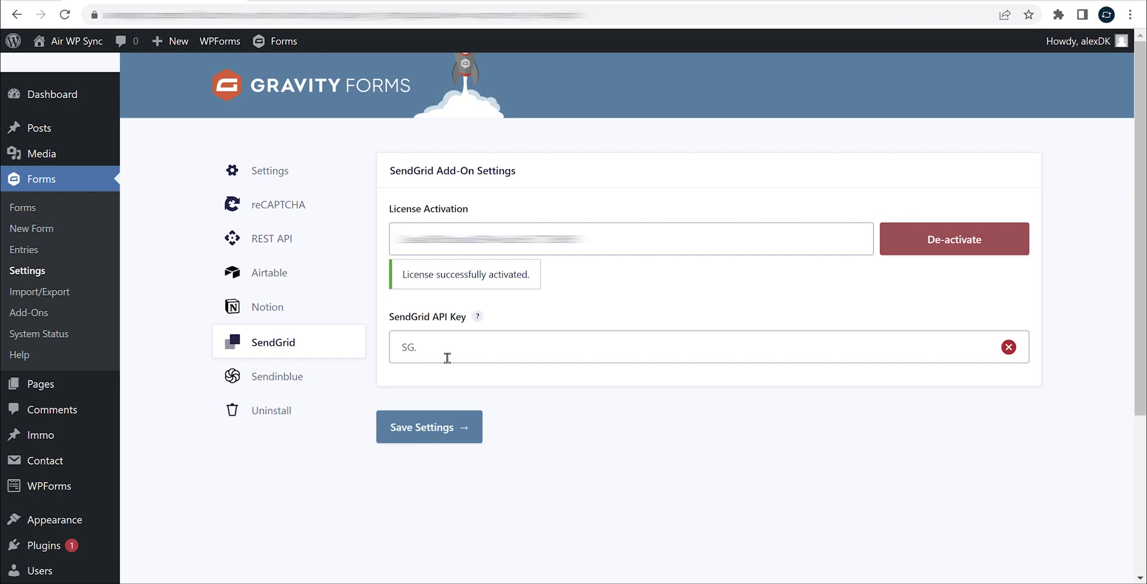
pyautogui.moveTo(476, 316)
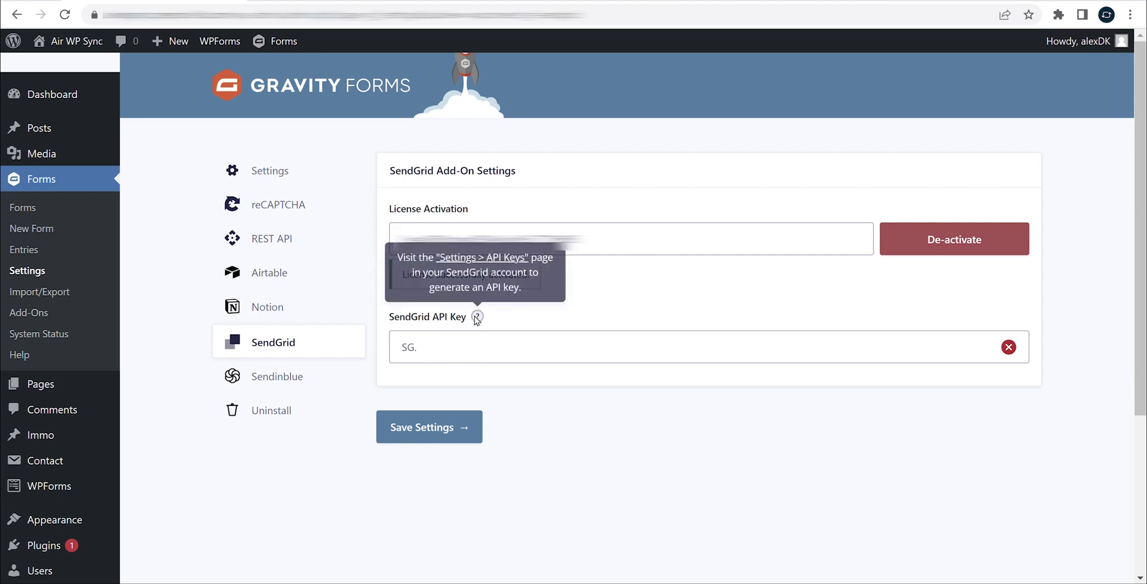
pyautogui.click(505, 263)
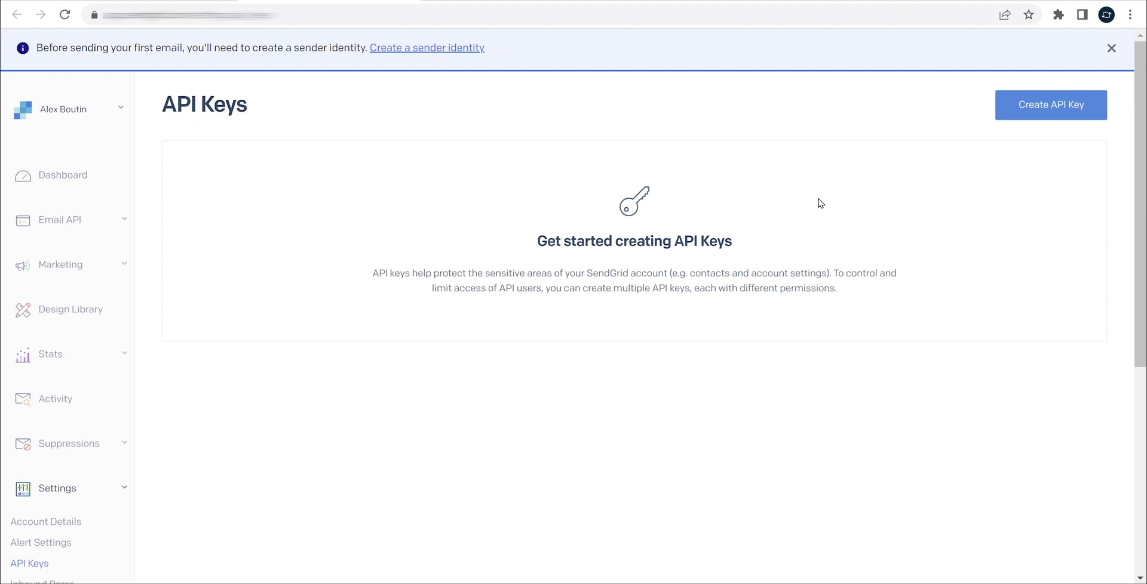
# - Create a Full Access SendGrid API key named 'New API Key' and copy it
pyautogui.click(1070, 105)
pyautogui.click(601, 148)
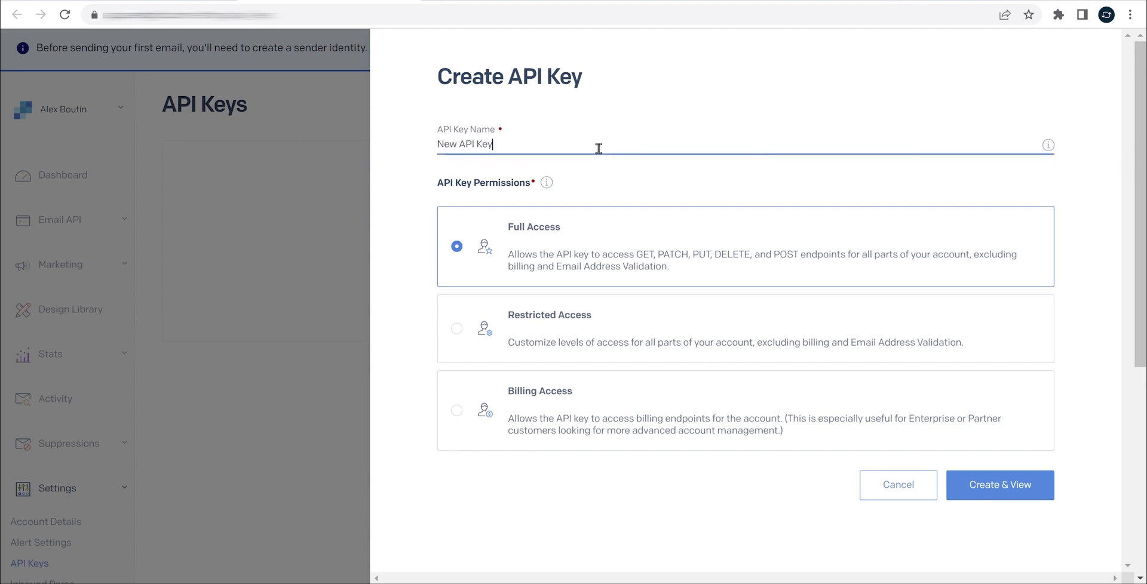
pyautogui.click(533, 240)
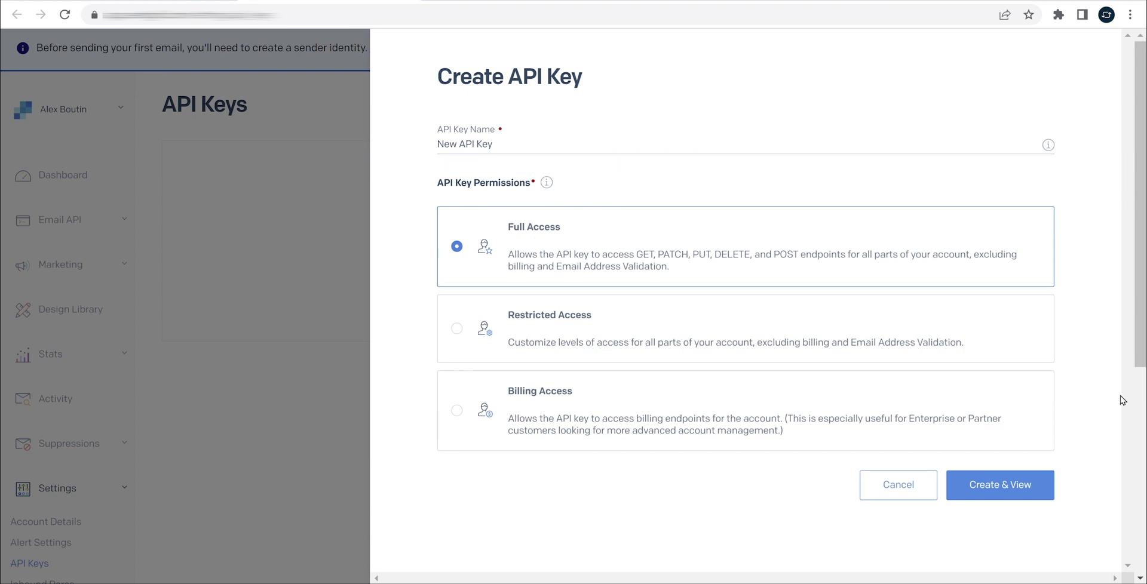
pyautogui.click(986, 488)
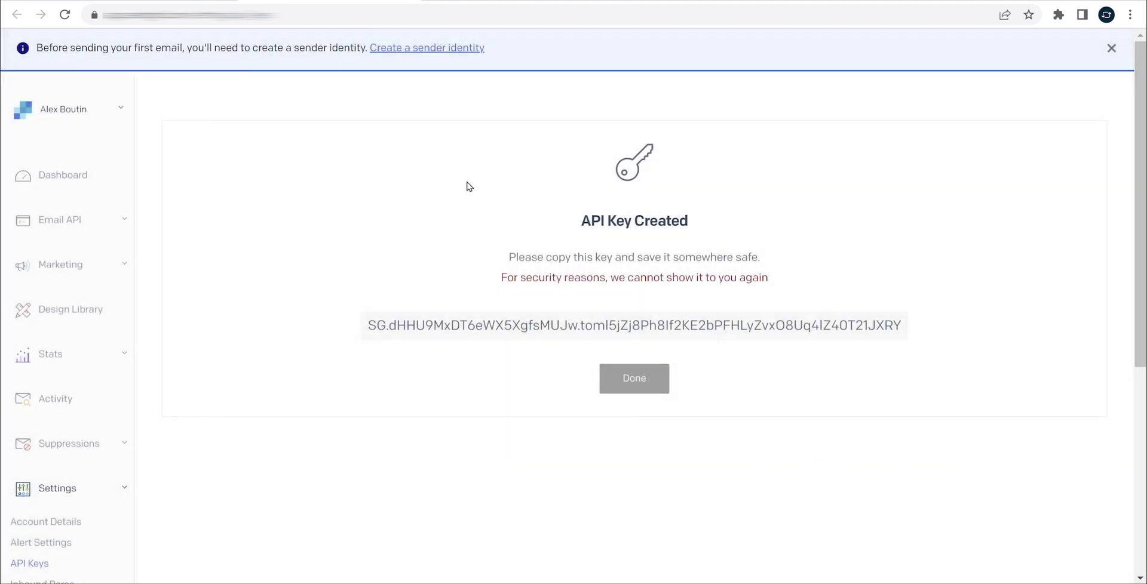
pyautogui.click(681, 322)
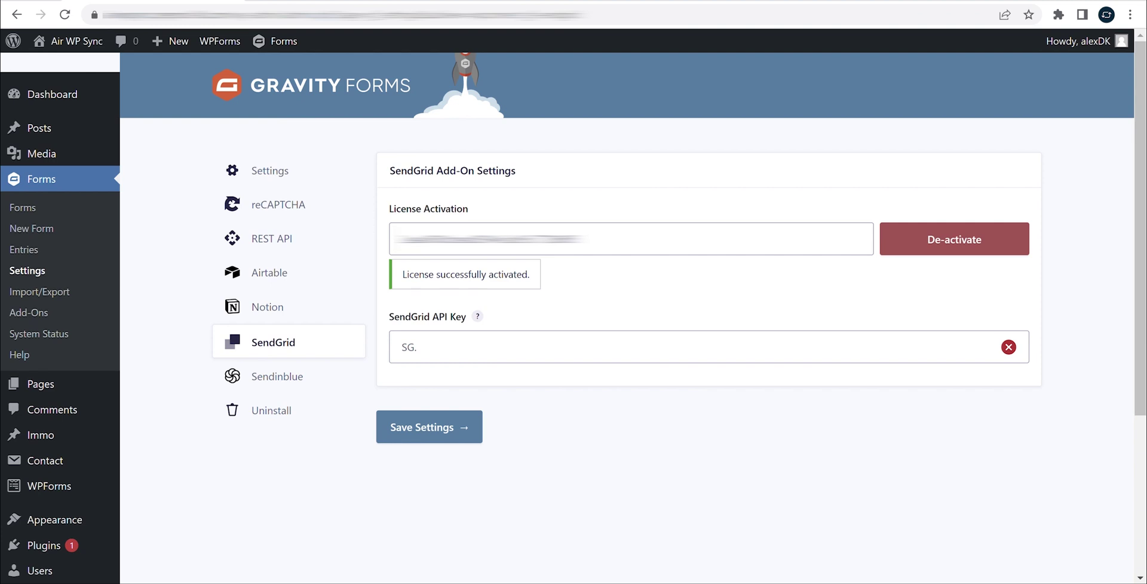
# - Paste the copied key into the SendGrid API Key field and save the add-on settings
pyautogui.click(451, 351)
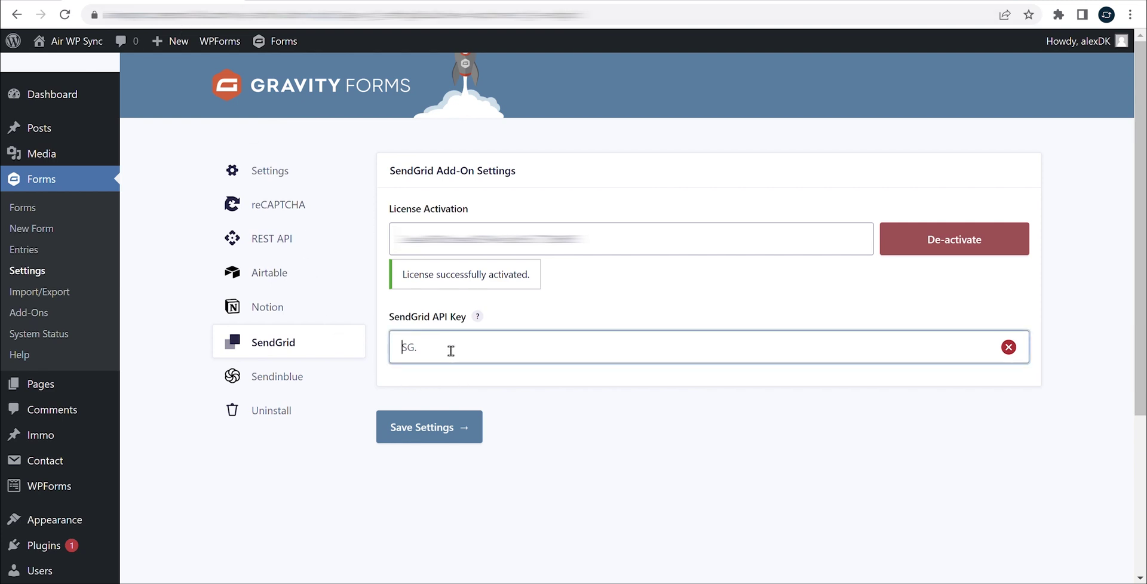
pyautogui.hotkey('ctrl', 'v')
pyautogui.click(417, 376)
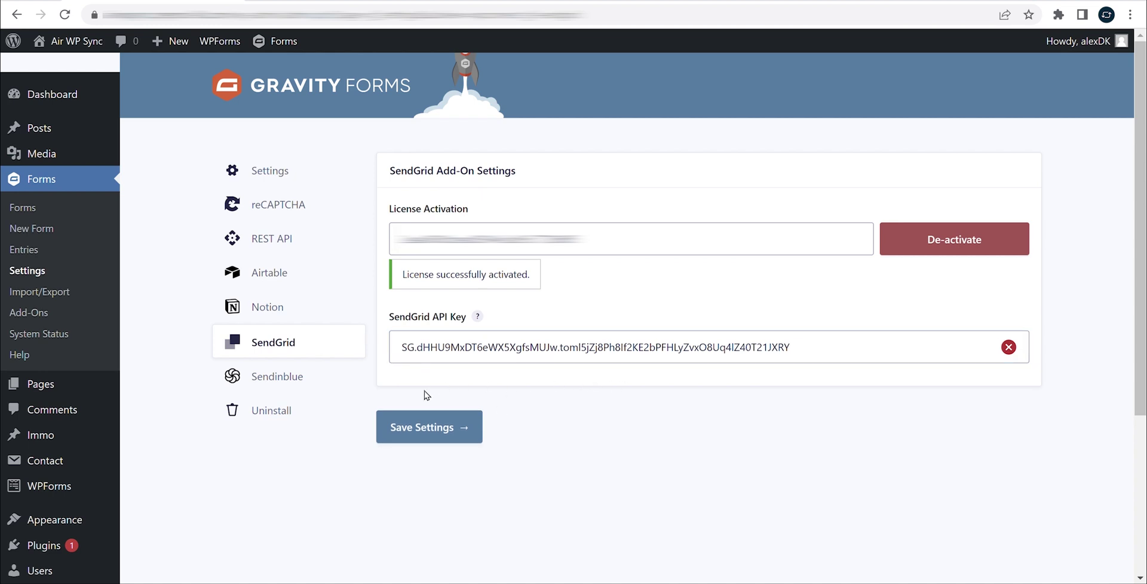
pyautogui.click(438, 436)
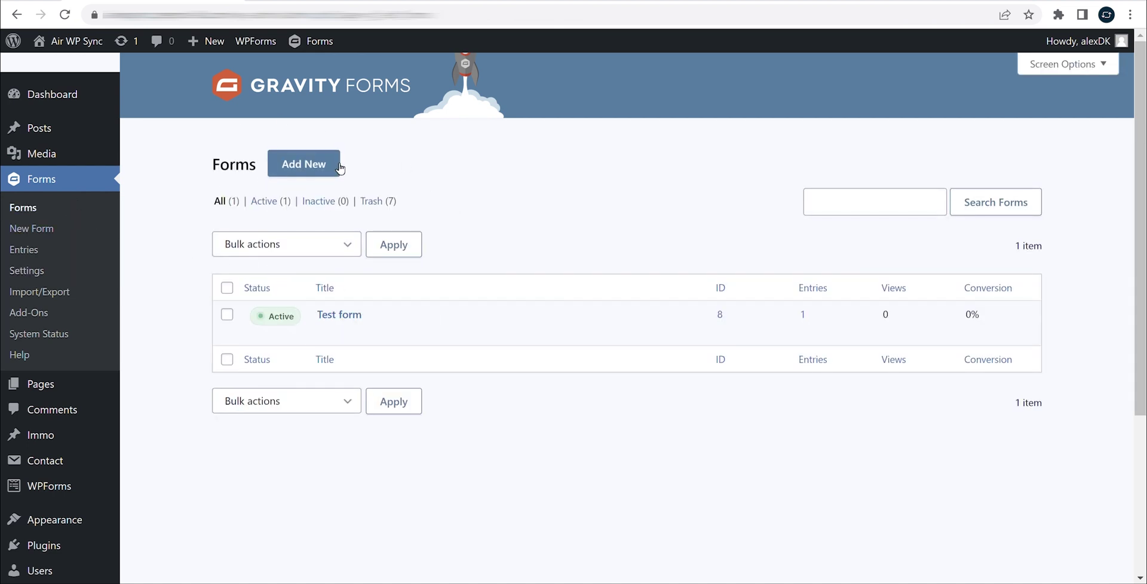
# - Open Test form in the editor, look over its fields, and save it
pyautogui.moveTo(353, 323)
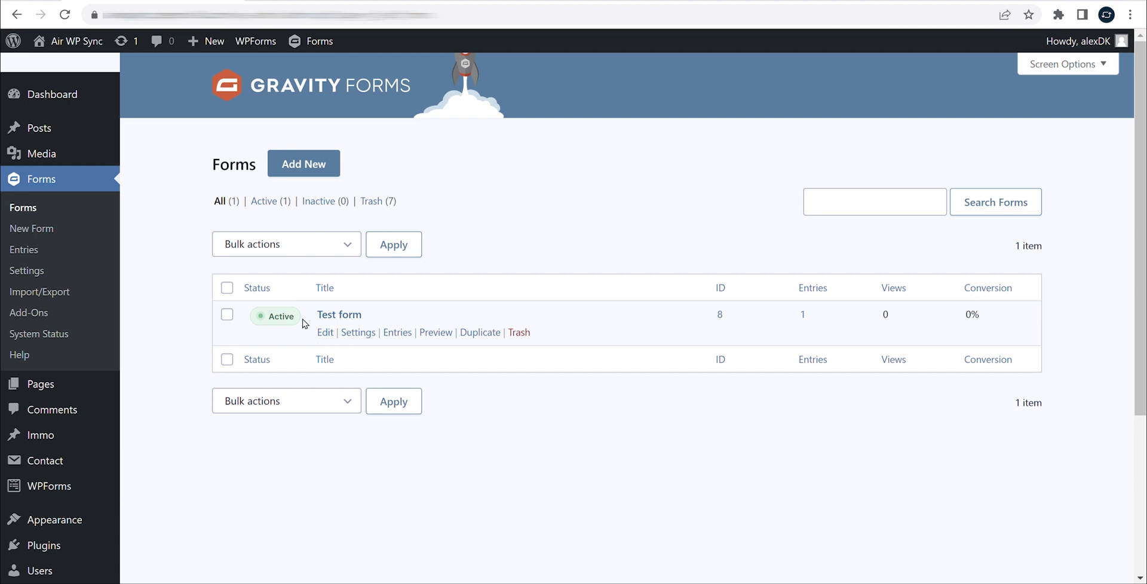
pyautogui.click(328, 333)
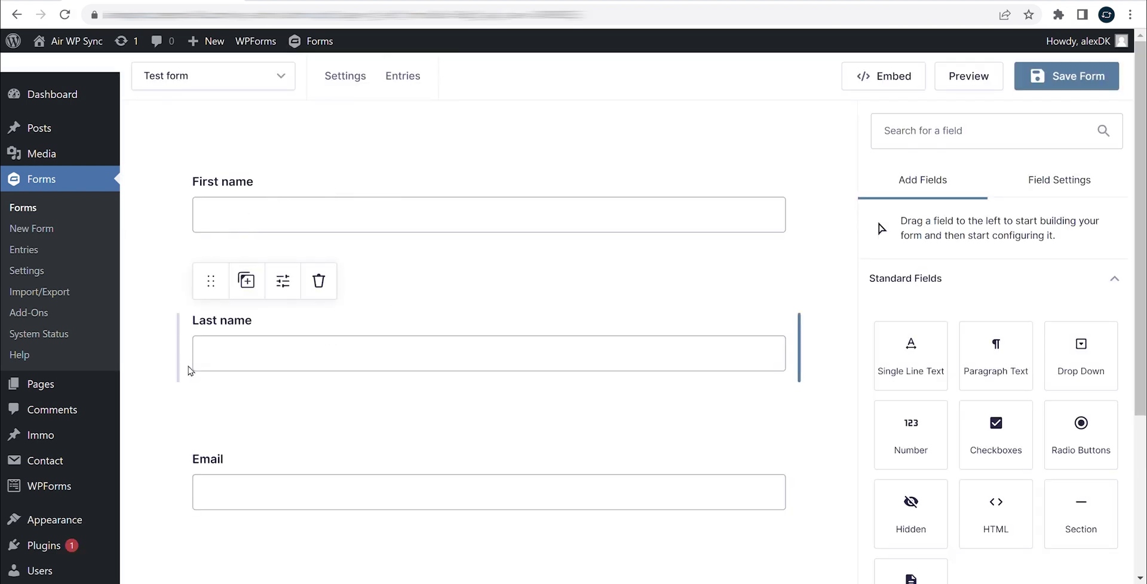
pyautogui.scroll(-1, 316, 308)
pyautogui.scroll(-2, 316, 308)
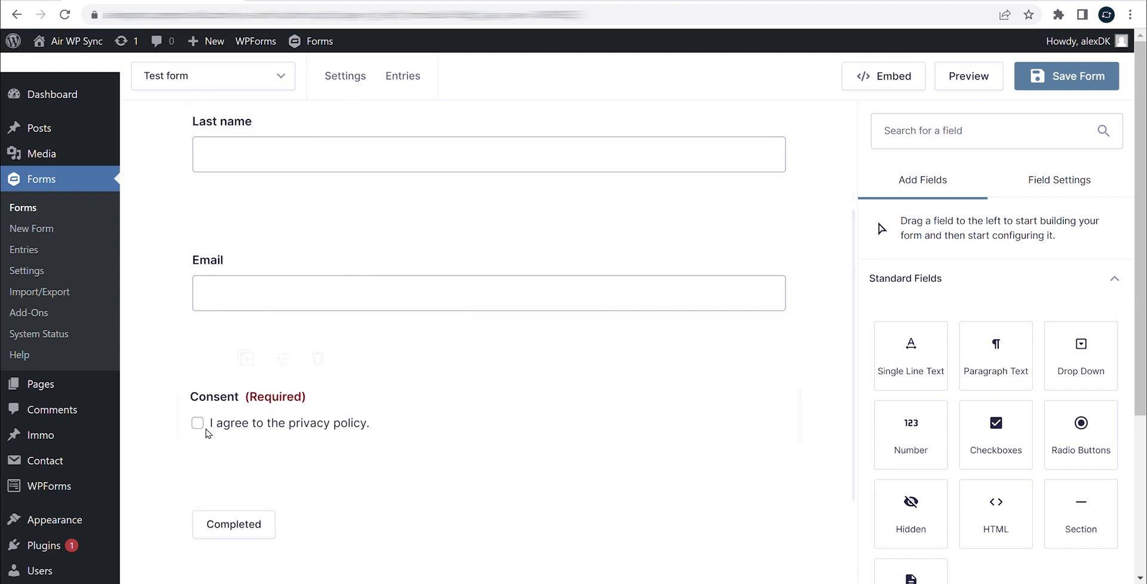
pyautogui.scroll(3, 549, 394)
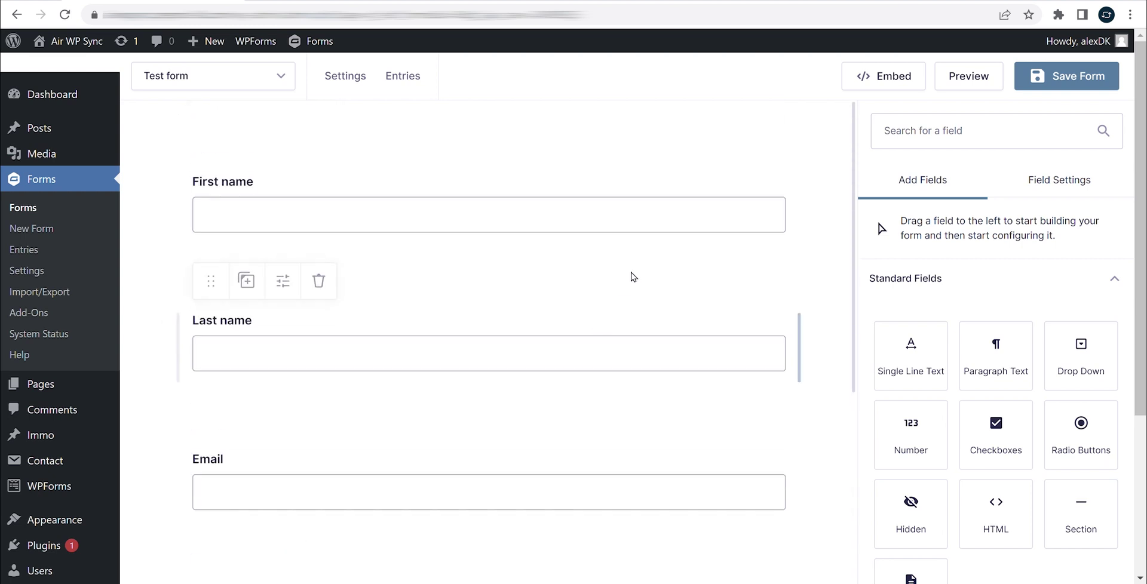
pyautogui.click(1068, 80)
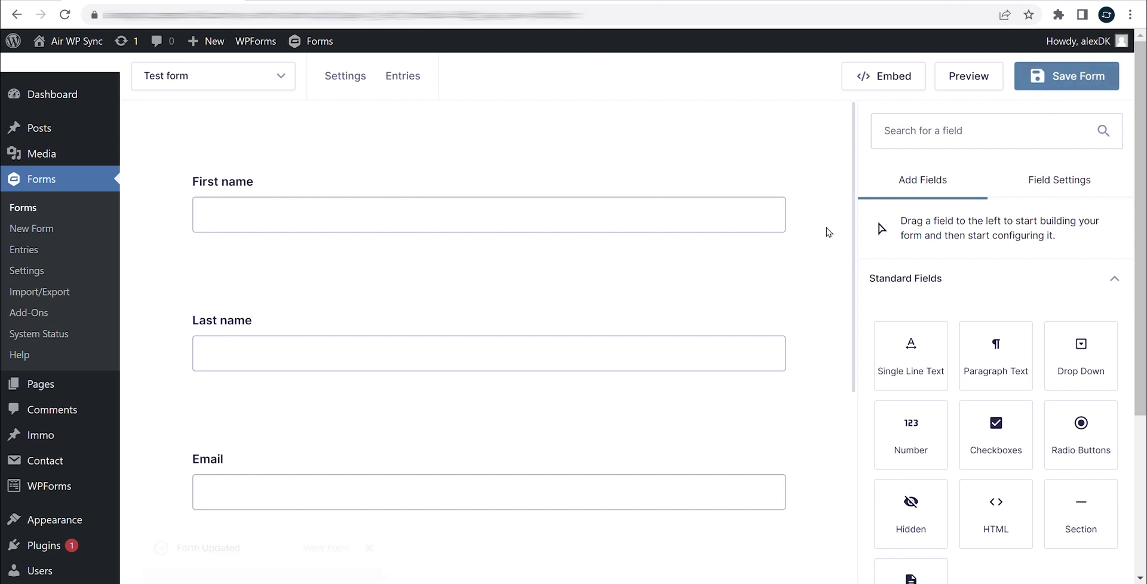
pyautogui.moveTo(345, 76)
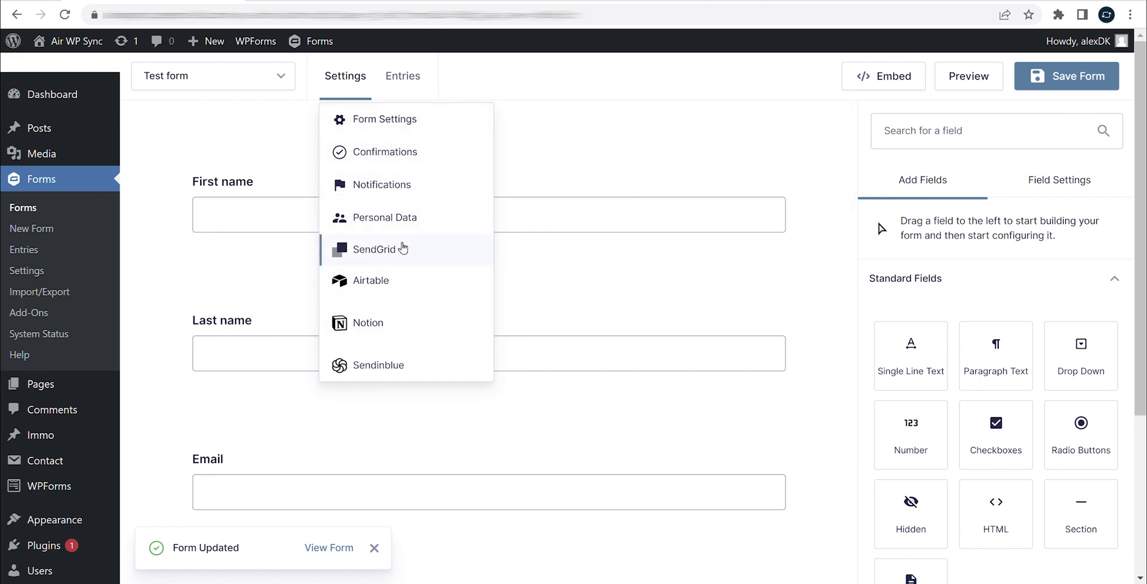
# - Start a new SendGrid feed named 'New Feed' with four field-mapping rows
pyautogui.click(438, 249)
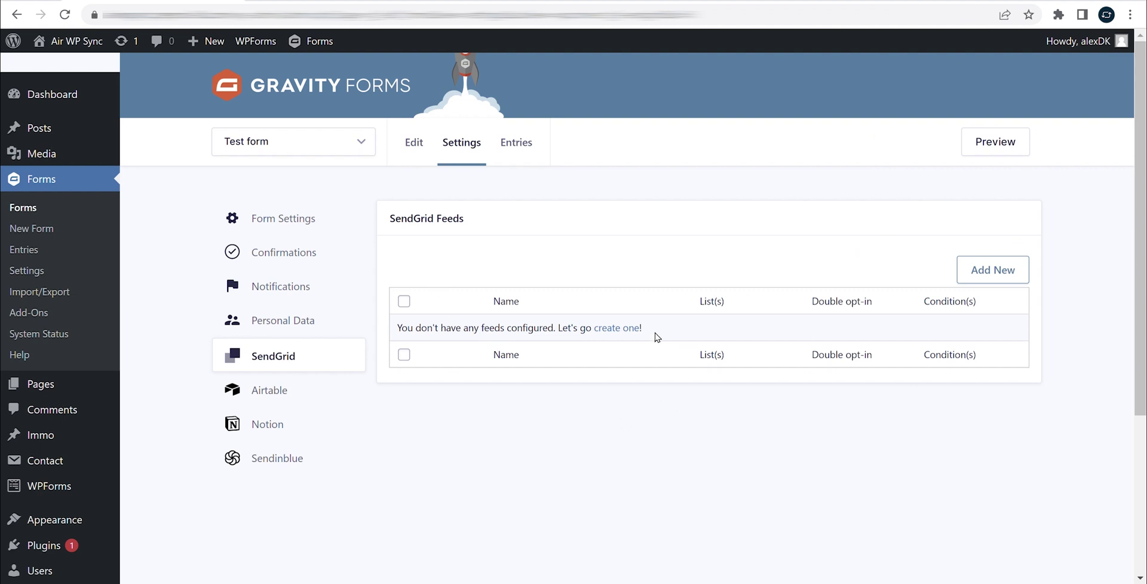
pyautogui.click(1013, 270)
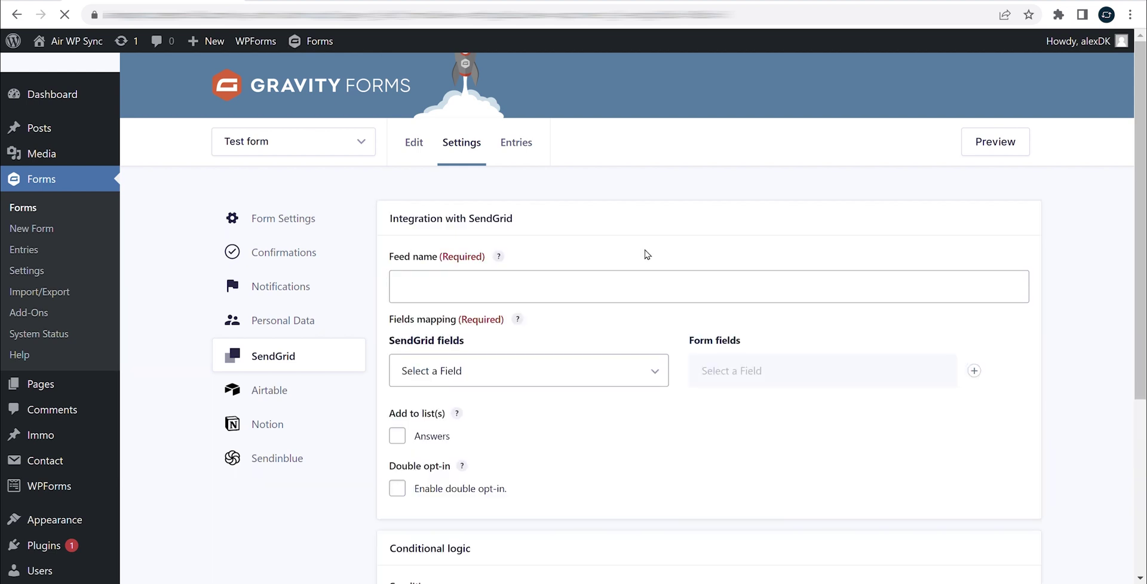
pyautogui.click(519, 284)
pyautogui.write('New Feed')
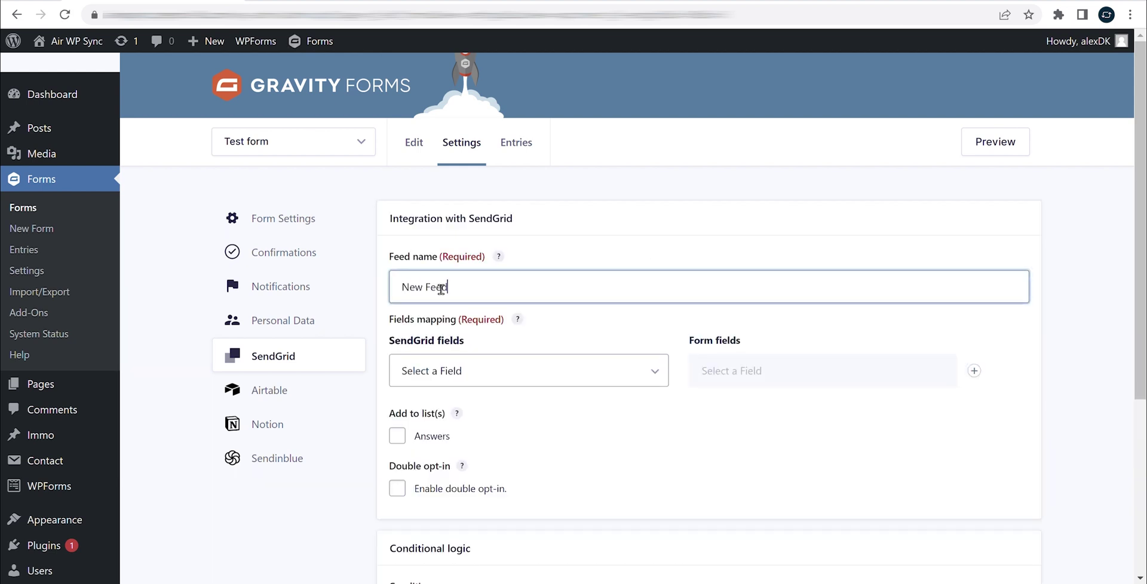
pyautogui.click(973, 370)
pyautogui.click(973, 371)
pyautogui.click(973, 370)
# - Map first_name to First name and last_name to Last name
pyautogui.scroll(-2, 781, 239)
pyautogui.click(505, 275)
pyautogui.click(481, 343)
pyautogui.click(731, 281)
pyautogui.click(729, 318)
pyautogui.click(594, 316)
pyautogui.click(517, 220)
pyautogui.click(732, 323)
pyautogui.click(741, 384)
# - Map email to the Email field and consent to the Consent field
pyautogui.click(579, 353)
pyautogui.click(517, 137)
pyautogui.click(726, 359)
pyautogui.click(726, 442)
pyautogui.click(537, 392)
pyautogui.click(547, 384)
pyautogui.click(719, 405)
pyautogui.click(757, 272)
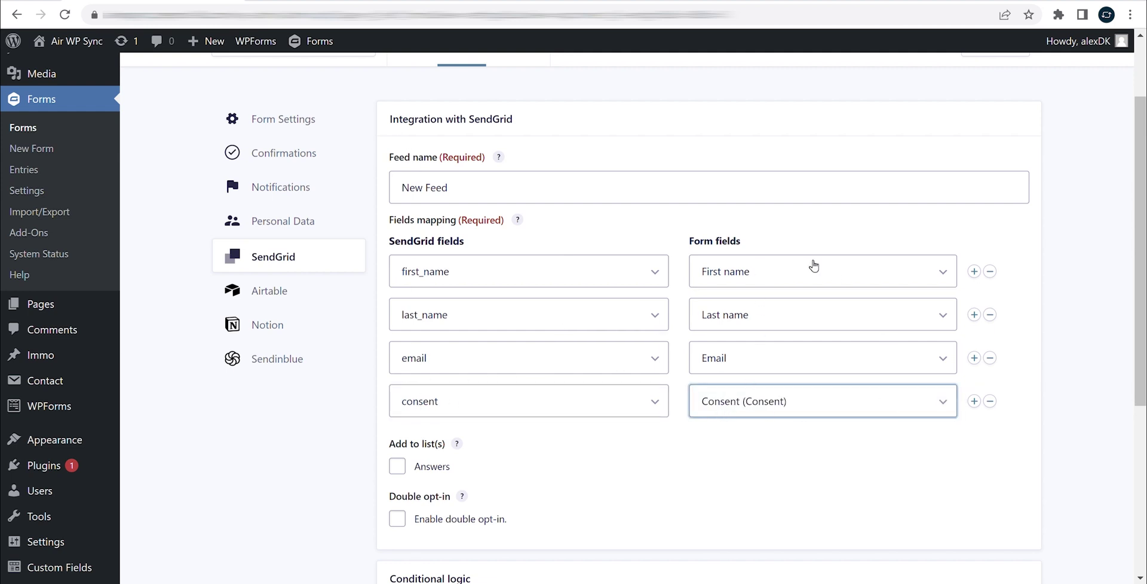
pyautogui.scroll(-2, 501, 448)
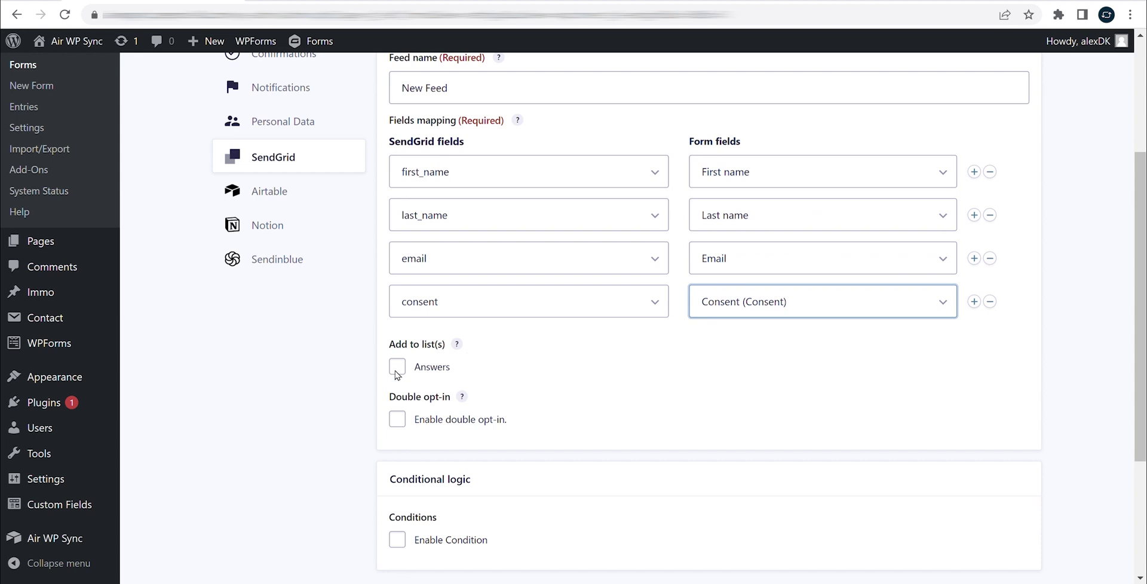
# - Tick the Answers list for the feed and check that list in SendGrid, still at 0 contacts
pyautogui.click(397, 366)
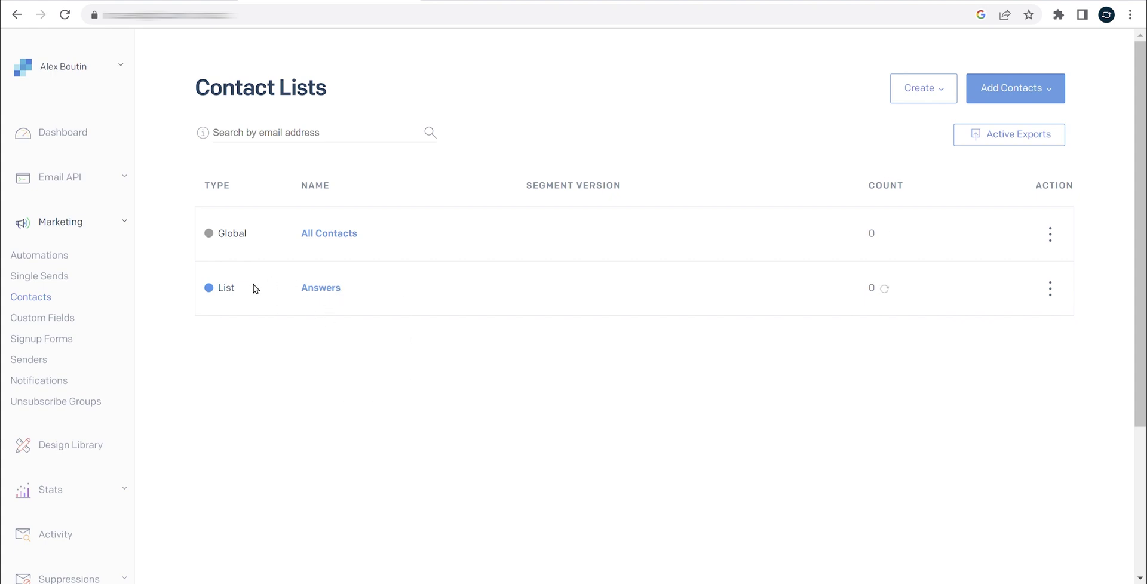
pyautogui.click(335, 293)
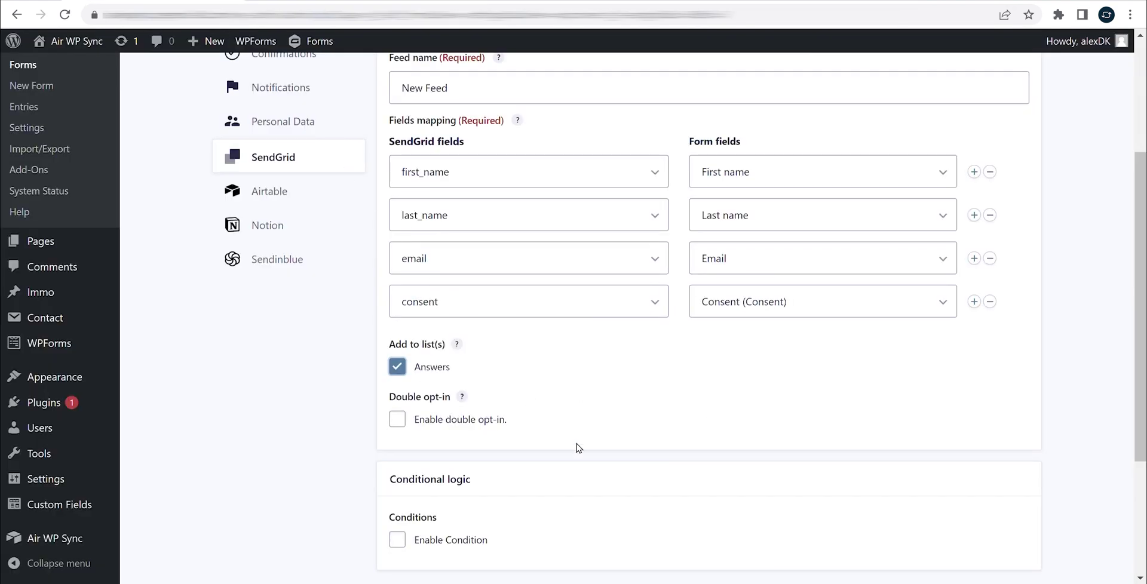
# - Save the SendGrid feed with Enable Condition left unticked
pyautogui.scroll(-2, 576, 387)
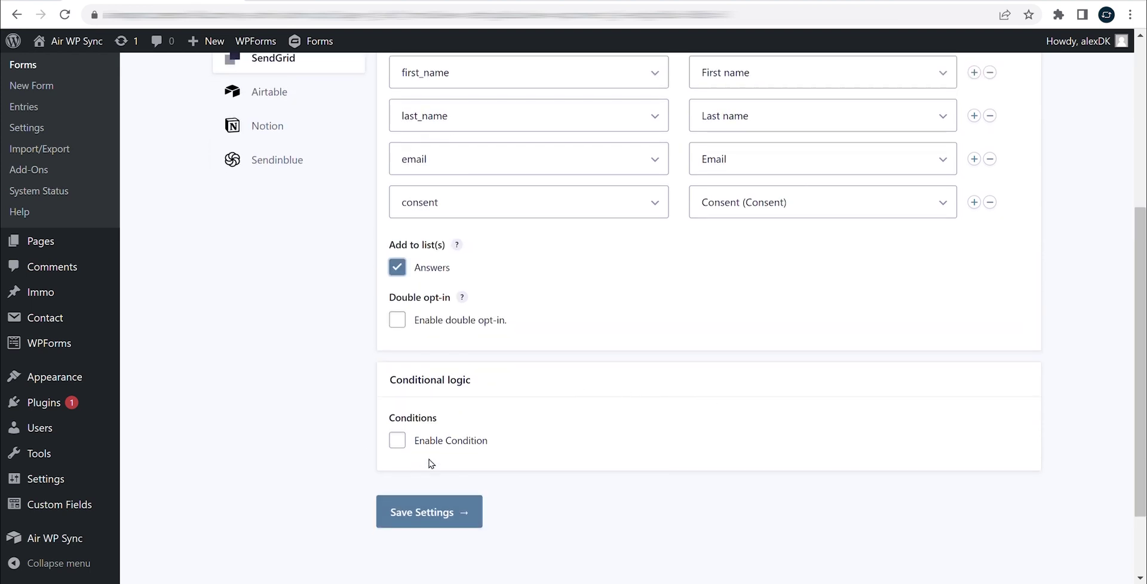
pyautogui.click(396, 440)
pyautogui.scroll(-2, 410, 392)
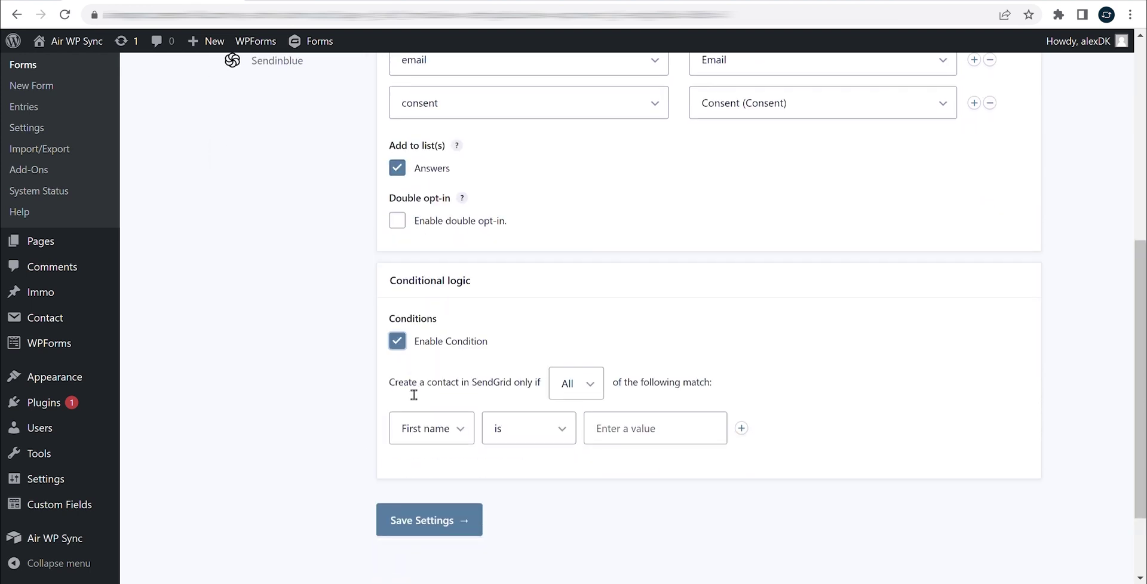
pyautogui.click(409, 344)
pyautogui.click(412, 414)
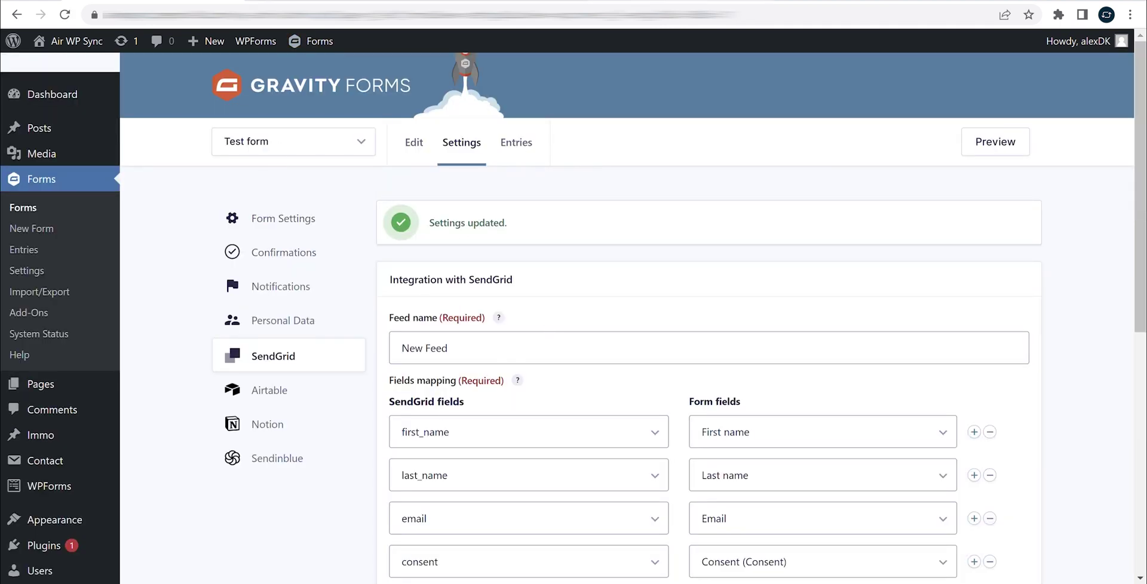
pyautogui.hotkey('ctrl', 'Tab')
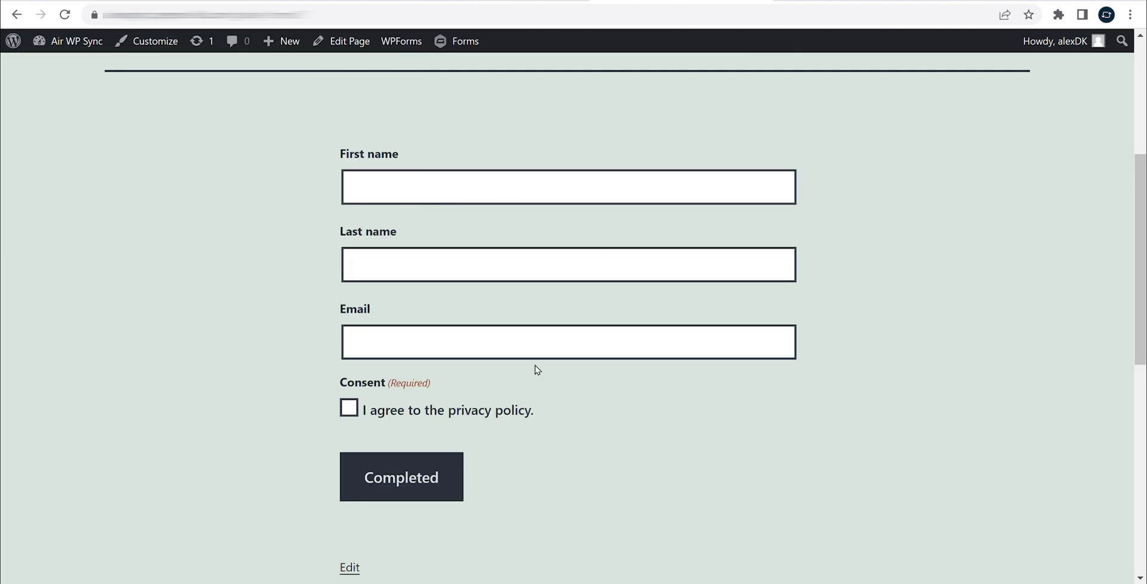
# - Submit a test entry with a first name, last name, e-mail address and privacy consent ticked
pyautogui.click(421, 189)
pyautogui.click(382, 269)
pyautogui.click(381, 346)
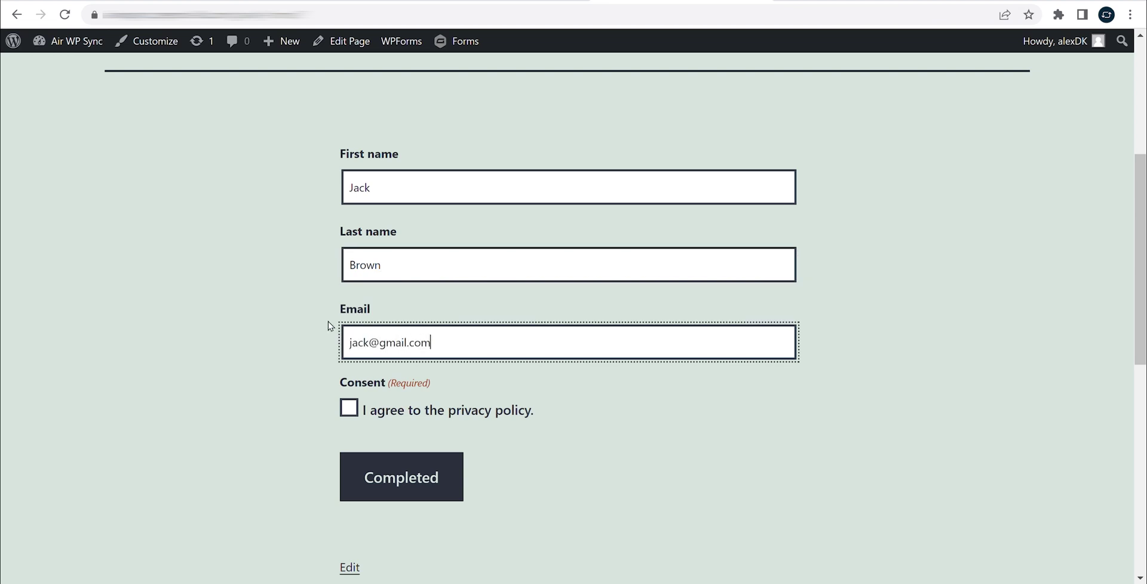
pyautogui.click(349, 410)
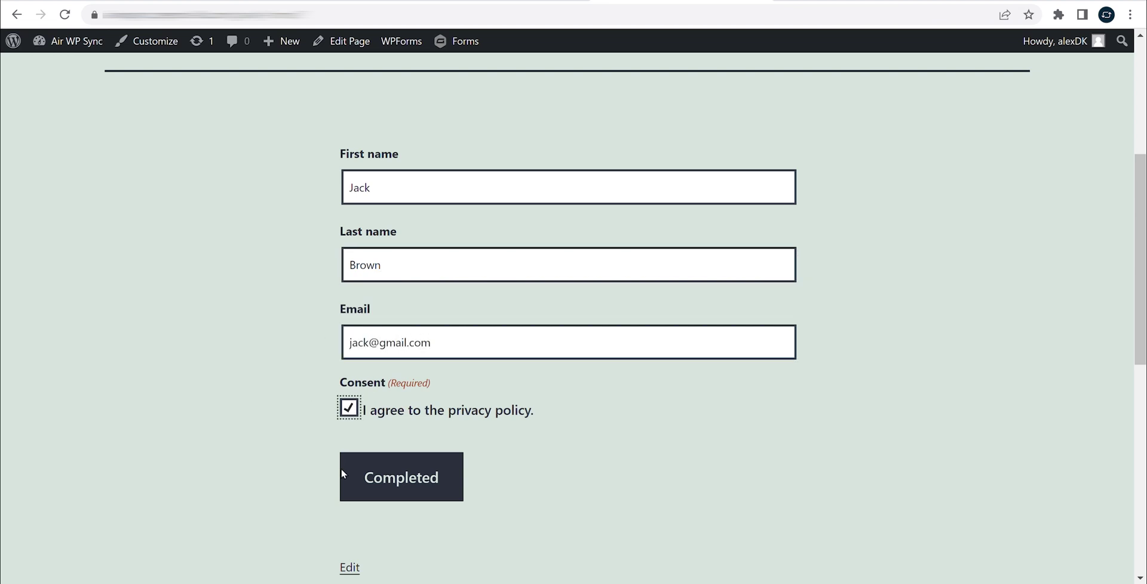
pyautogui.click(414, 483)
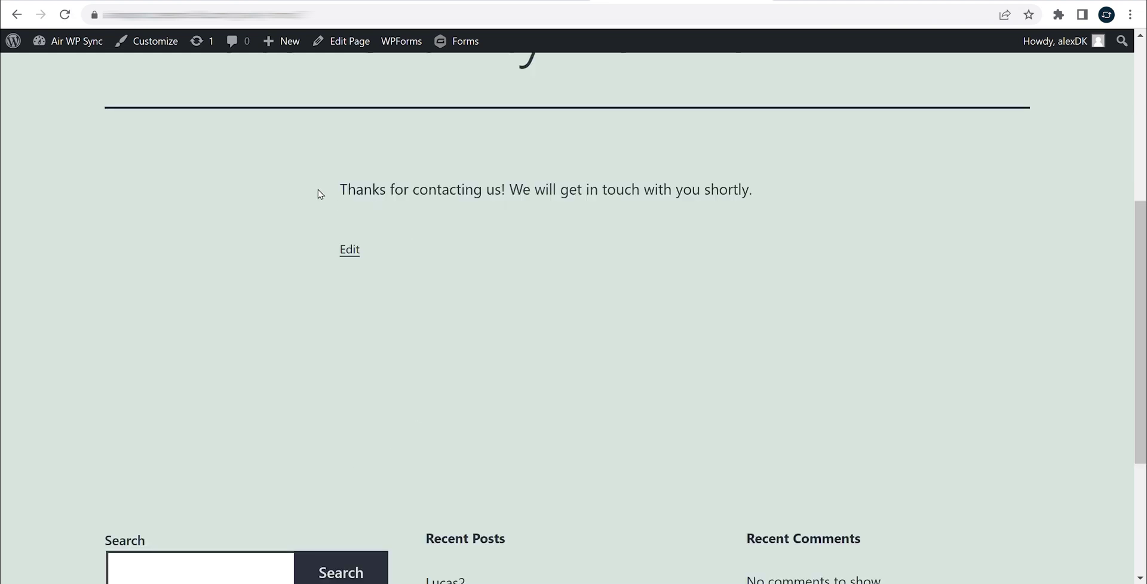
pyautogui.moveTo(319, 193); pyautogui.dragTo(774, 197)
pyautogui.click(806, 193)
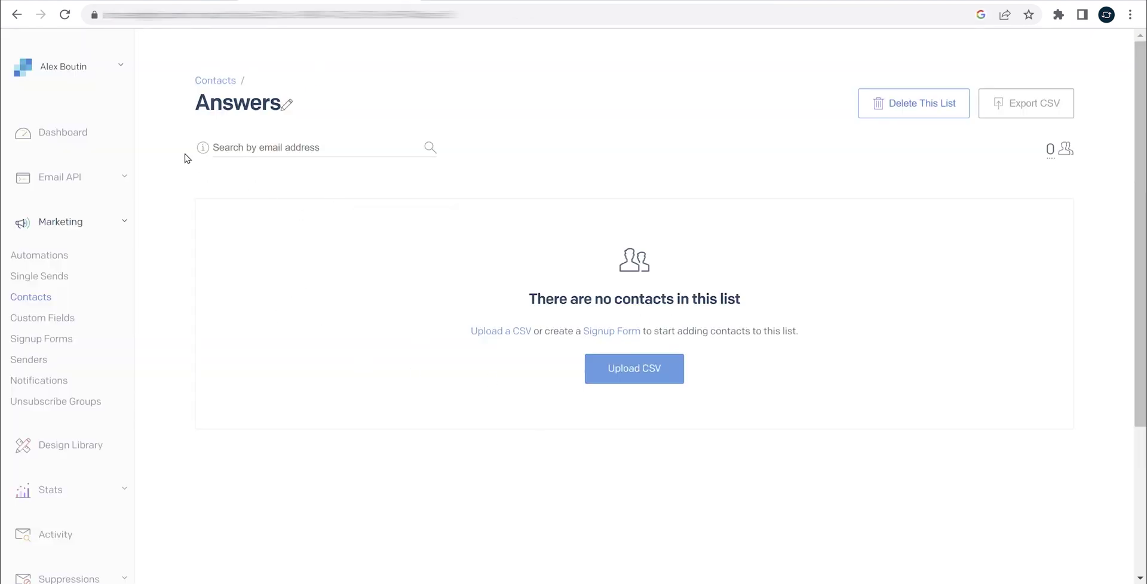
# - Reload the Answers list until the new contact appears, then view its custom fields including consent
pyautogui.click(65, 16)
pyautogui.click(63, 14)
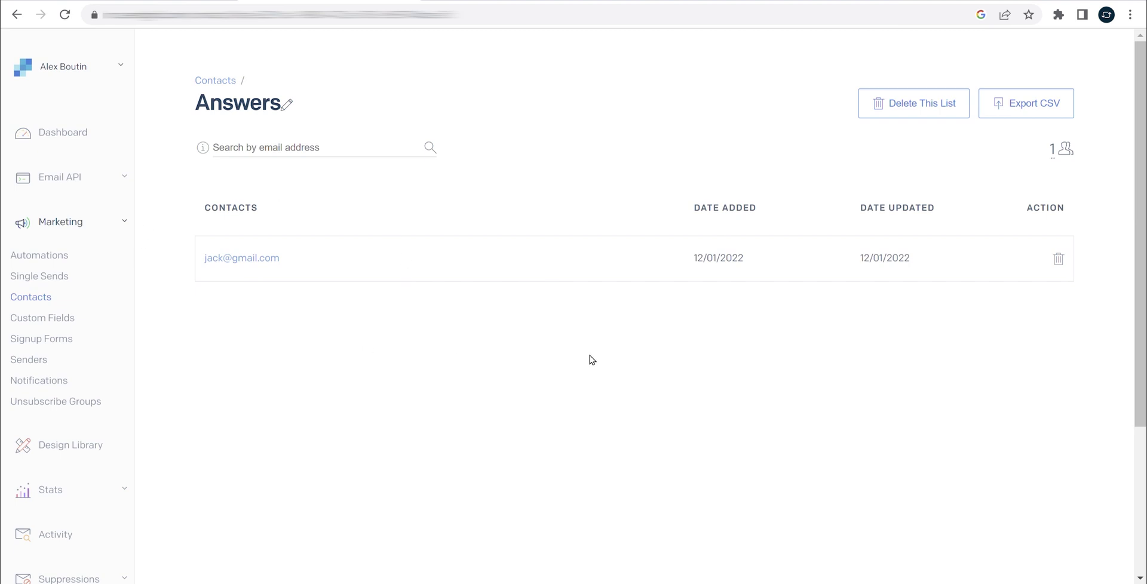
pyautogui.click(237, 260)
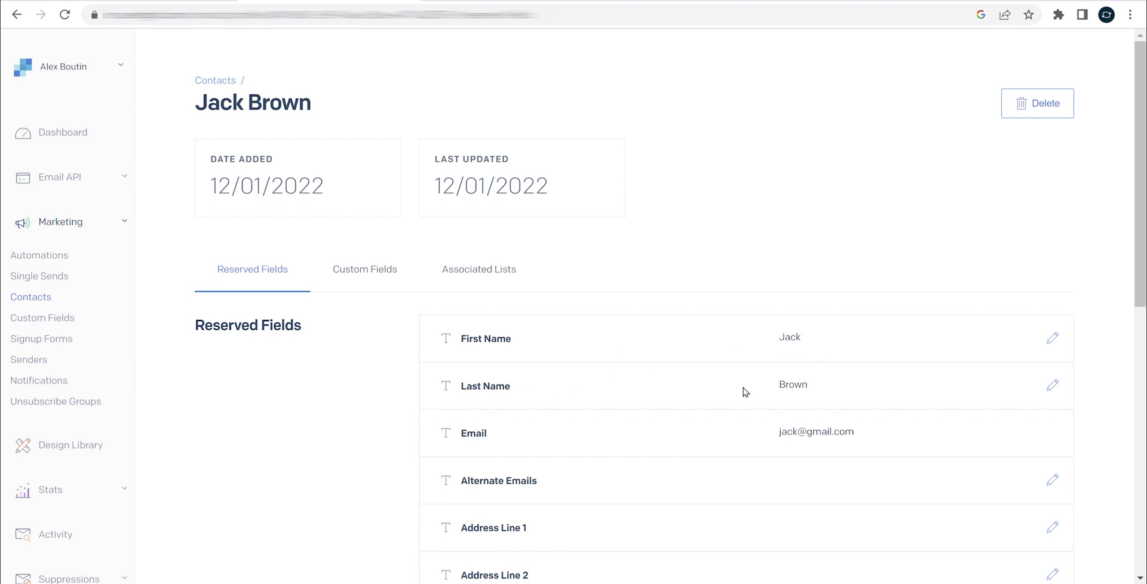
pyautogui.click(345, 267)
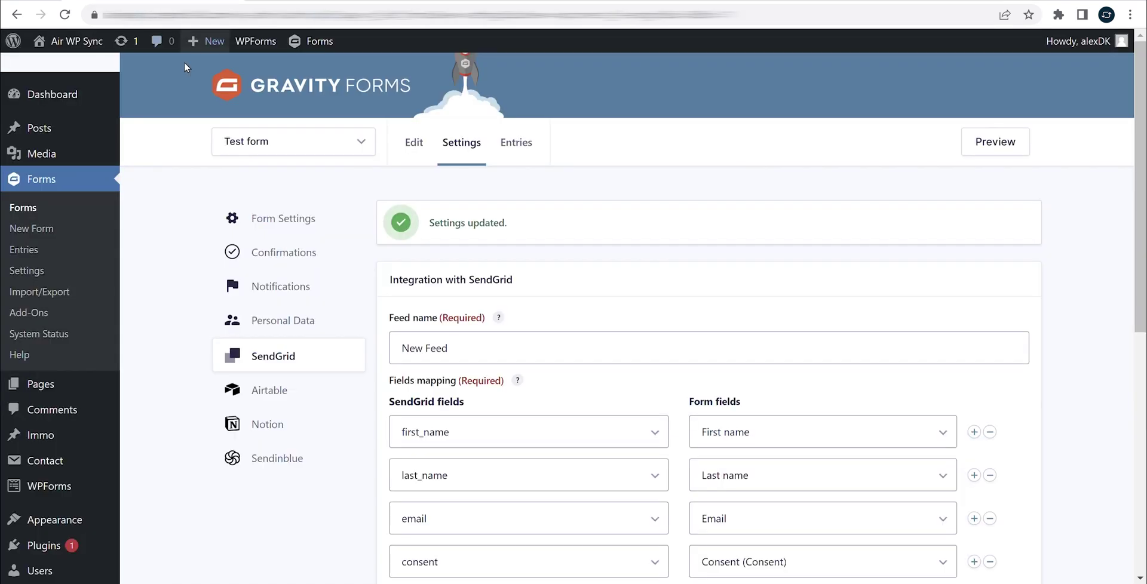
# - Open the test entry's details and highlight the SendGrid note reporting New contact created
pyautogui.click(76, 257)
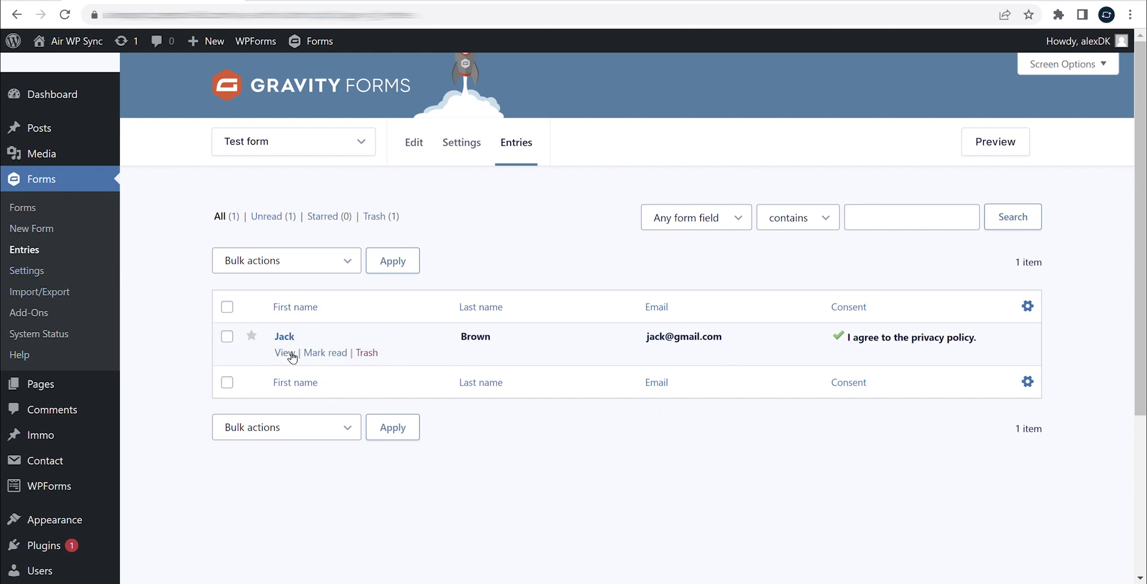
pyautogui.click(286, 353)
pyautogui.scroll(-1, 271, 323)
pyautogui.scroll(-1, 271, 323)
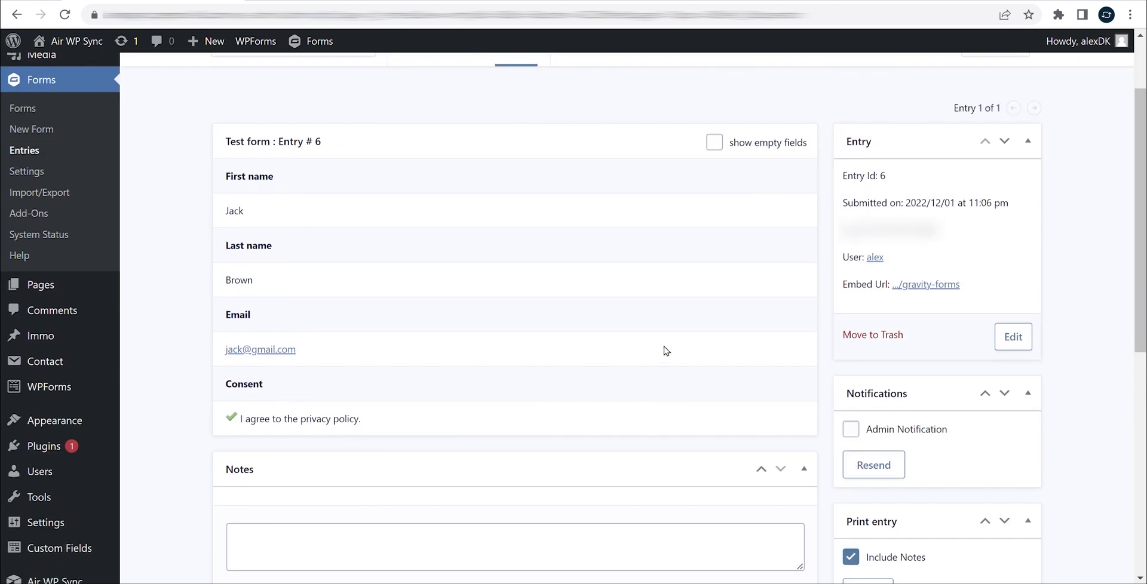
pyautogui.scroll(-7, 653, 354)
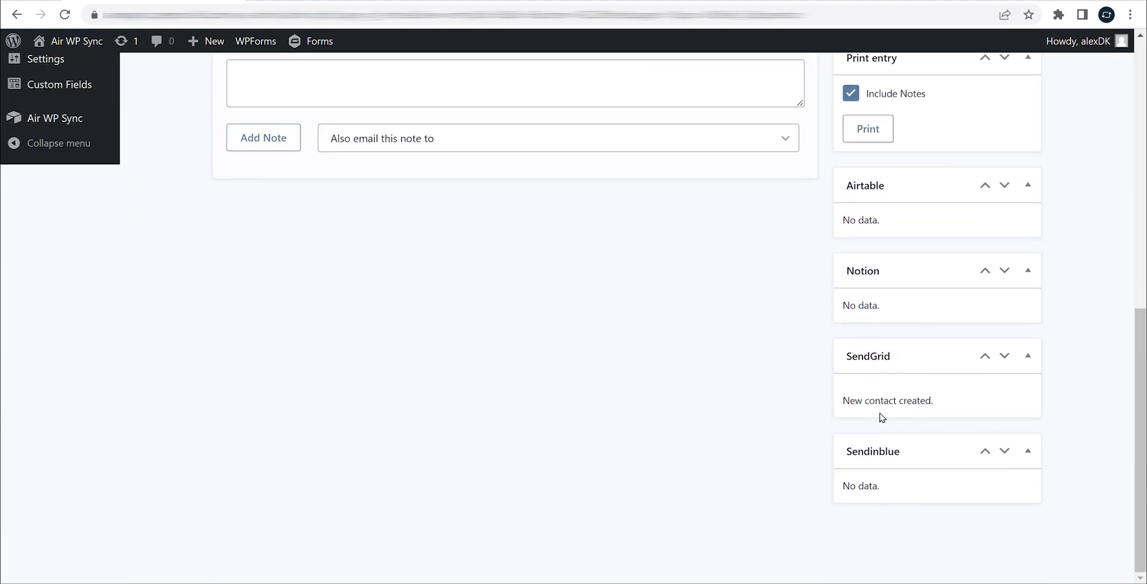
pyautogui.moveTo(840, 404); pyautogui.dragTo(942, 402)
pyautogui.click(945, 405)
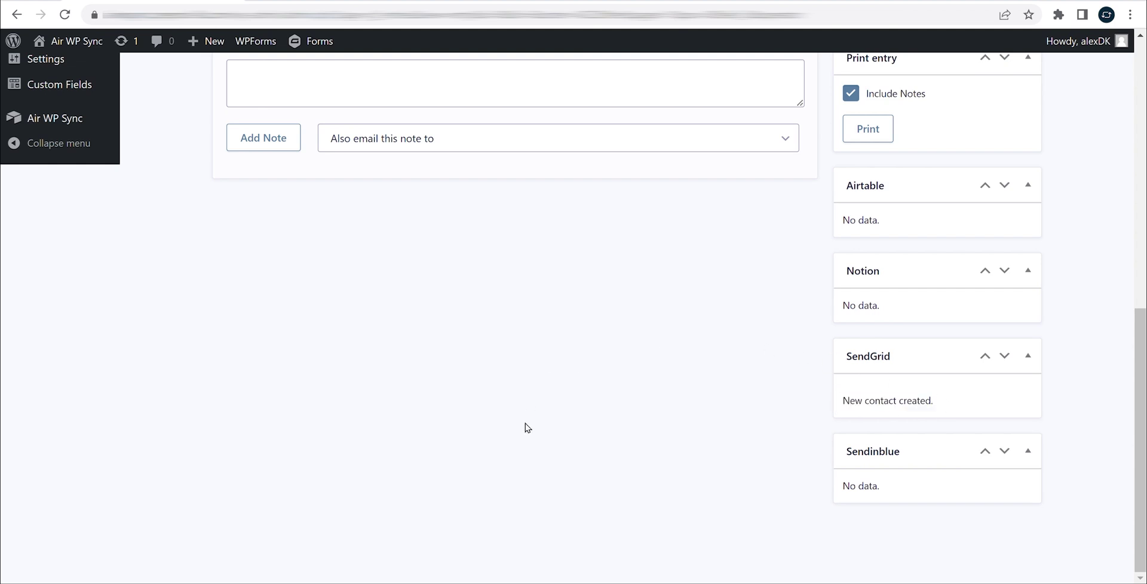